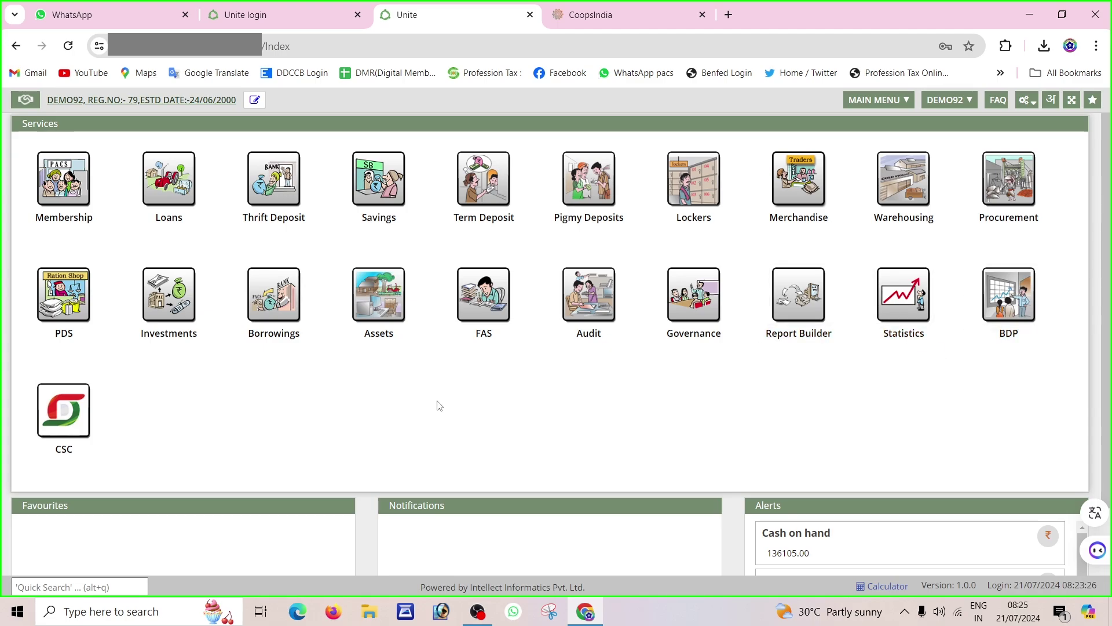
# - Examine the username, password, language and captcha fields on the ERP login page, and submit the login
pyautogui.click(259, 15)
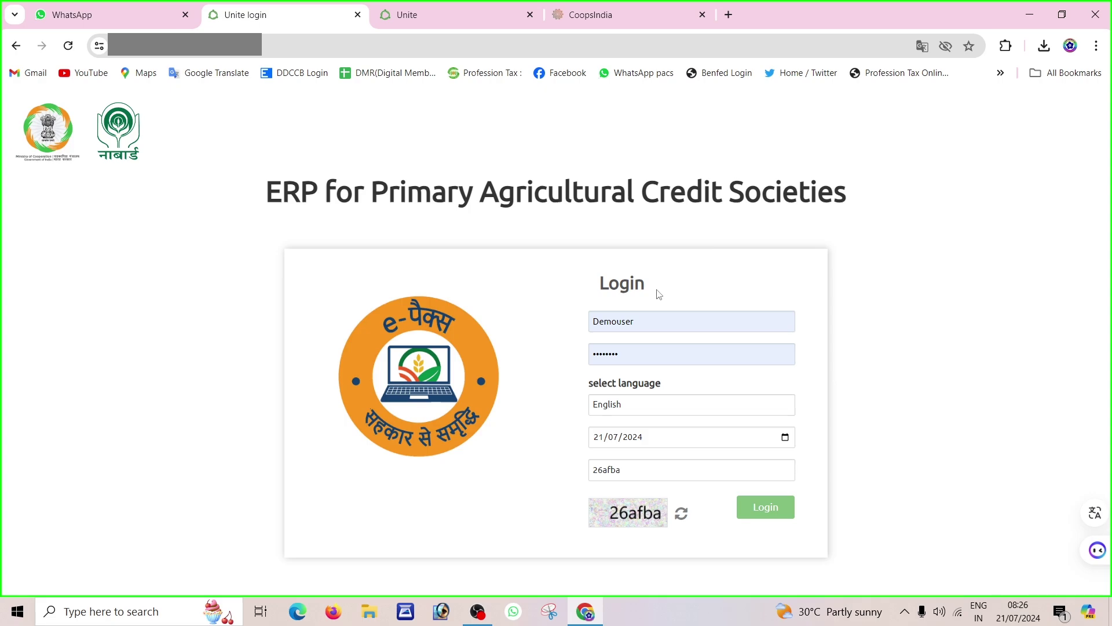
pyautogui.click(652, 326)
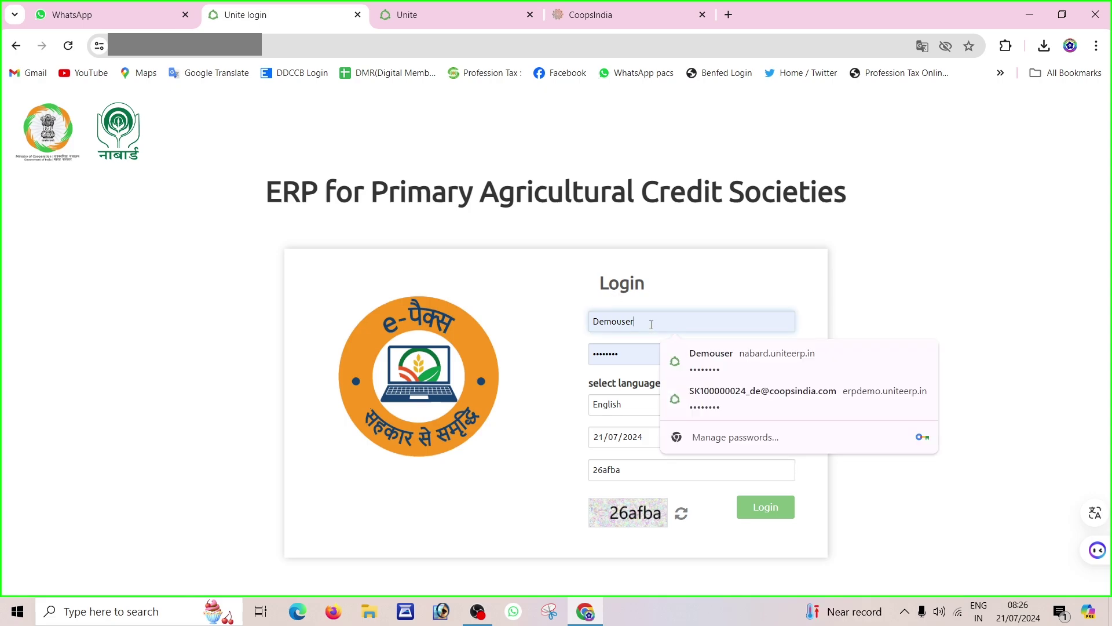
pyautogui.click(637, 352)
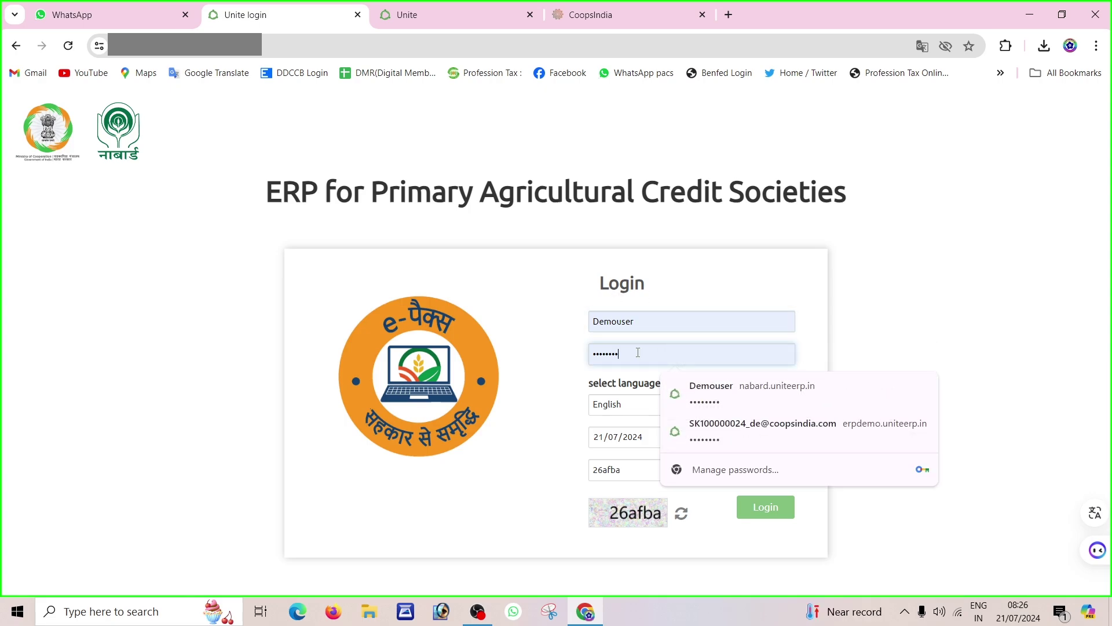
pyautogui.click(590, 391)
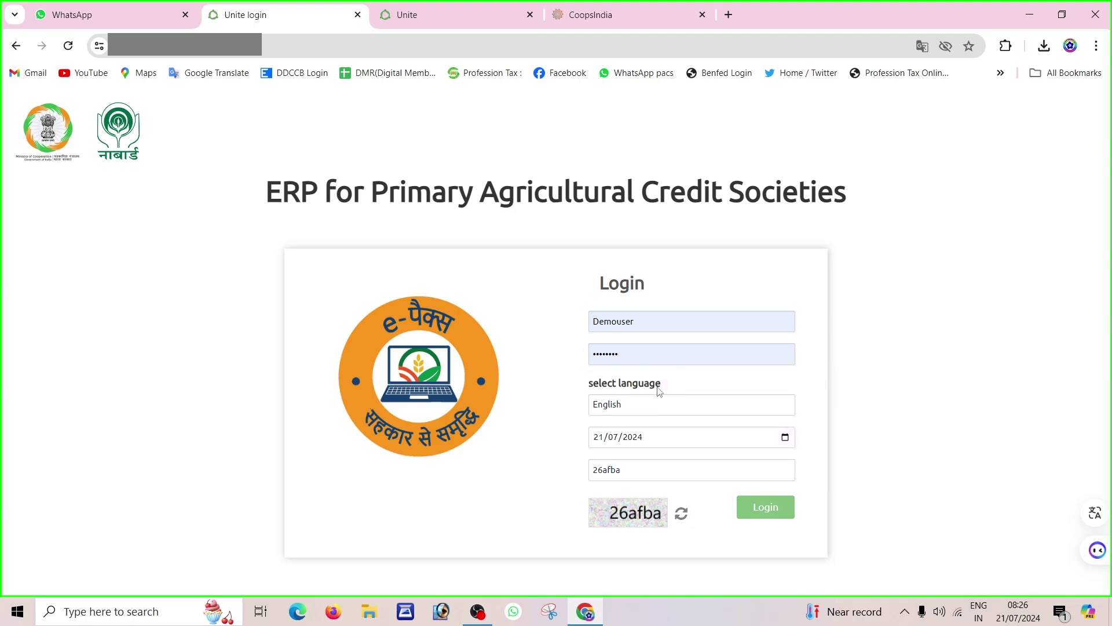
pyautogui.click(617, 412)
pyautogui.click(626, 411)
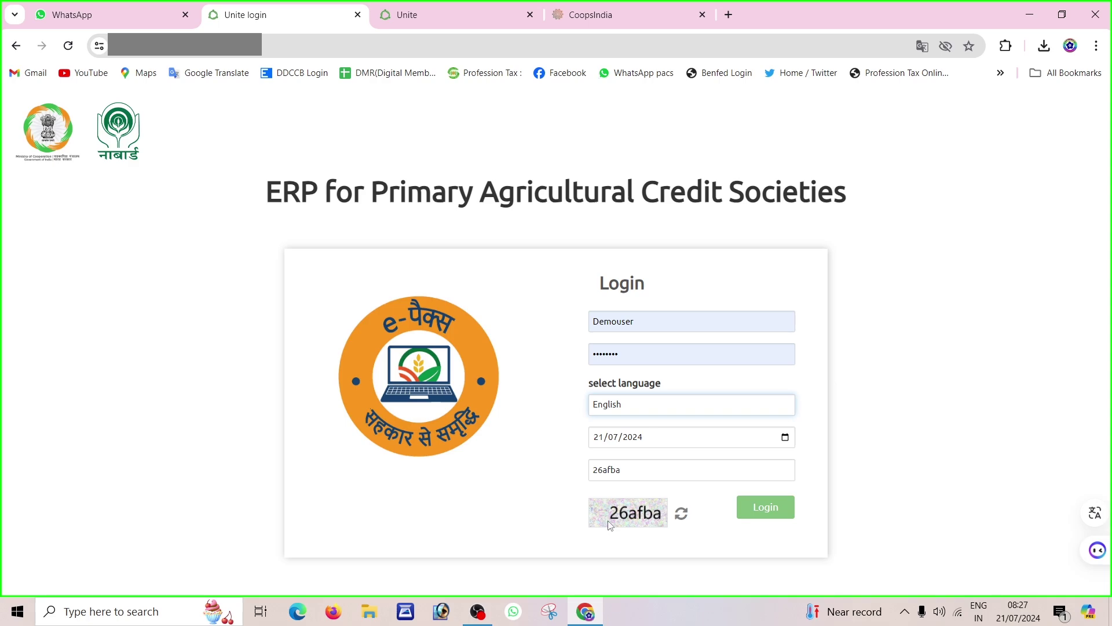
pyautogui.moveTo(610, 525); pyautogui.dragTo(664, 515)
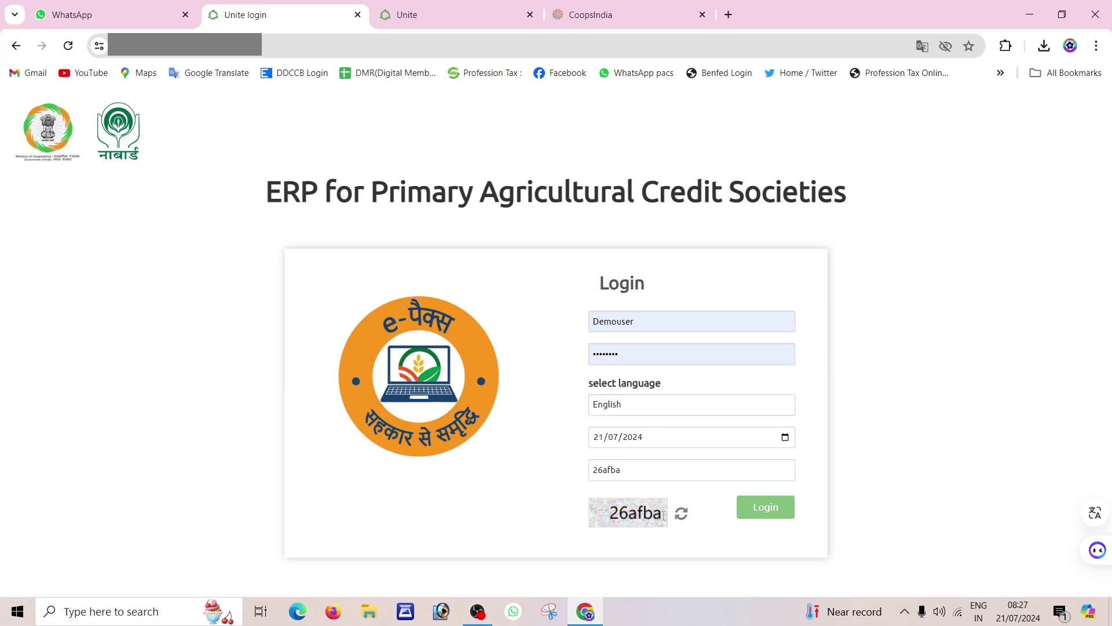
pyautogui.click(632, 472)
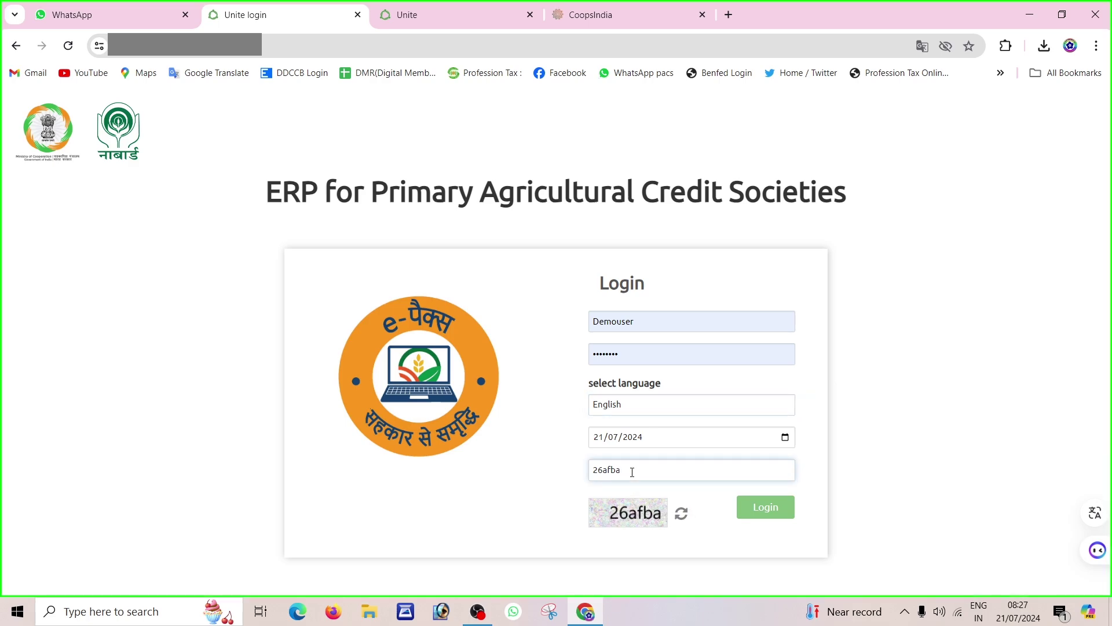
pyautogui.click(767, 510)
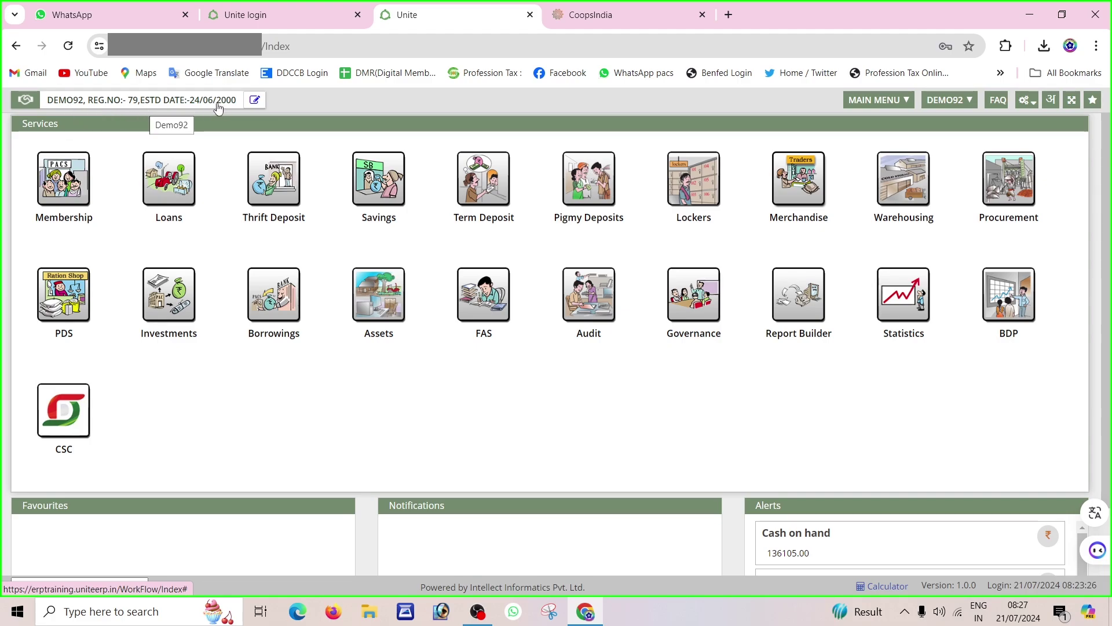
# - Open the society's PACS Information form, enter "s" as the PACS name, examine the other mandatory fields, and close it without updating
pyautogui.click(255, 102)
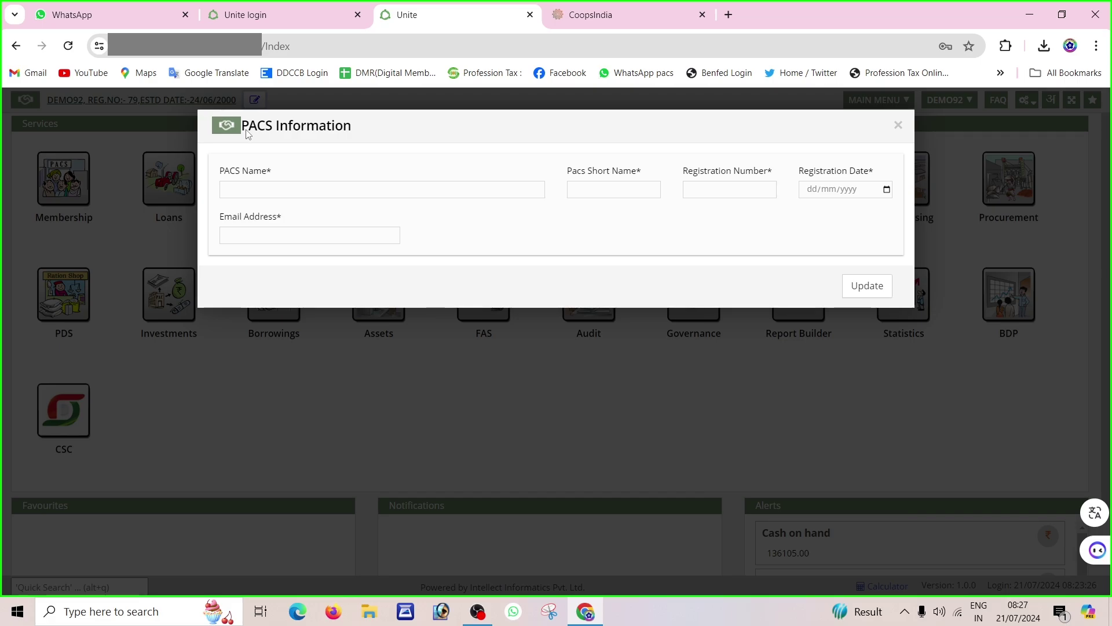
pyautogui.click(286, 191)
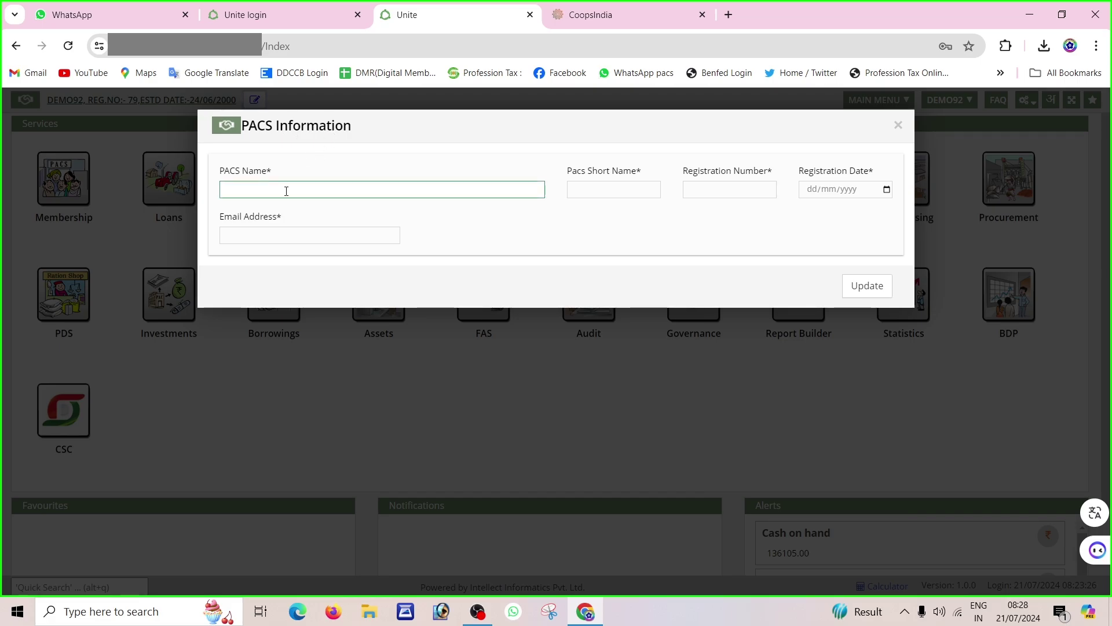
pyautogui.click(601, 194)
pyautogui.click(554, 355)
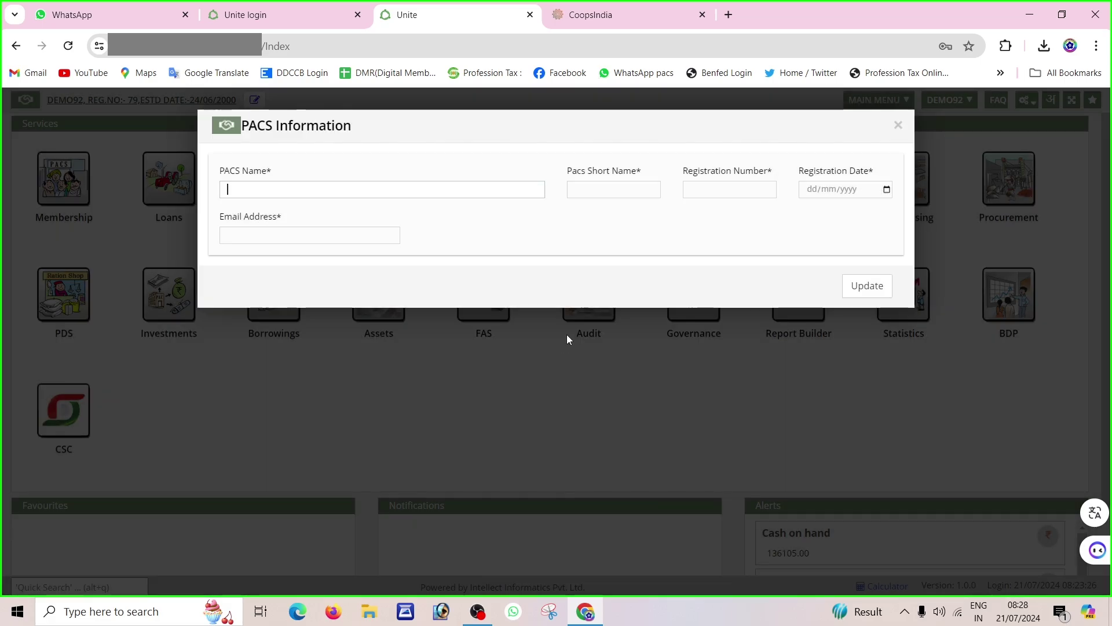
pyautogui.click(757, 171)
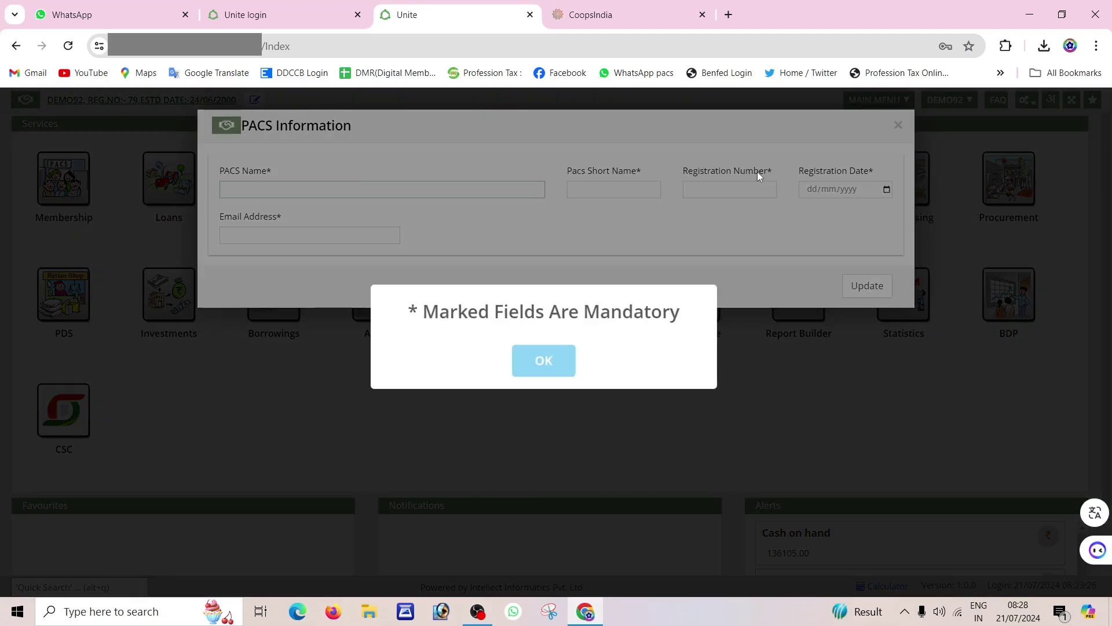
pyautogui.click(514, 351)
pyautogui.write('s')
pyautogui.moveTo(684, 171); pyautogui.dragTo(874, 171)
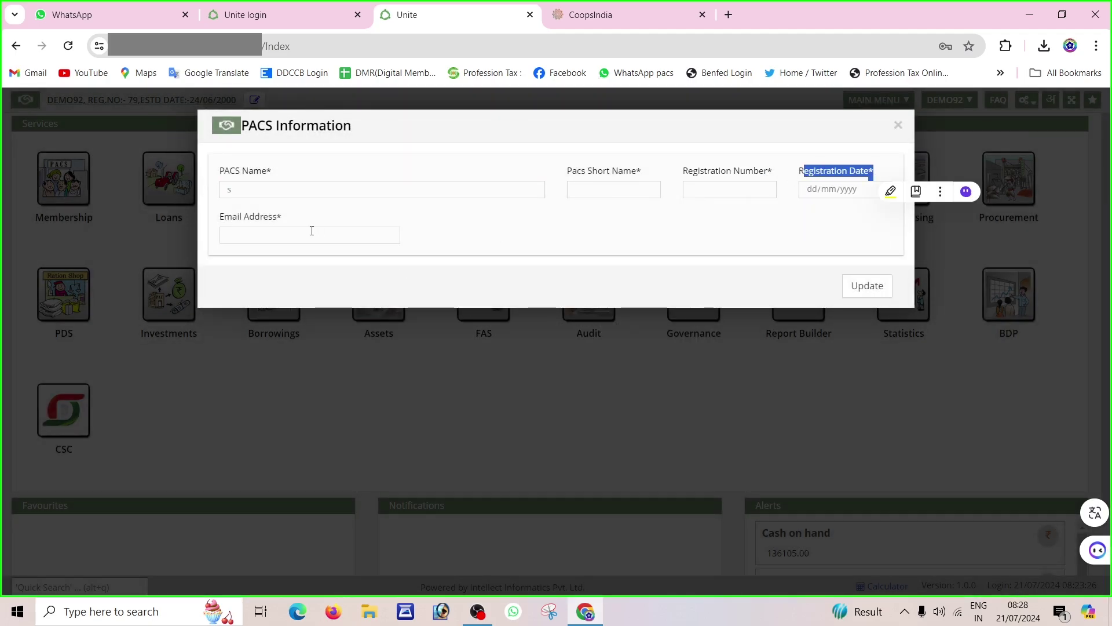
pyautogui.moveTo(282, 218); pyautogui.dragTo(219, 219)
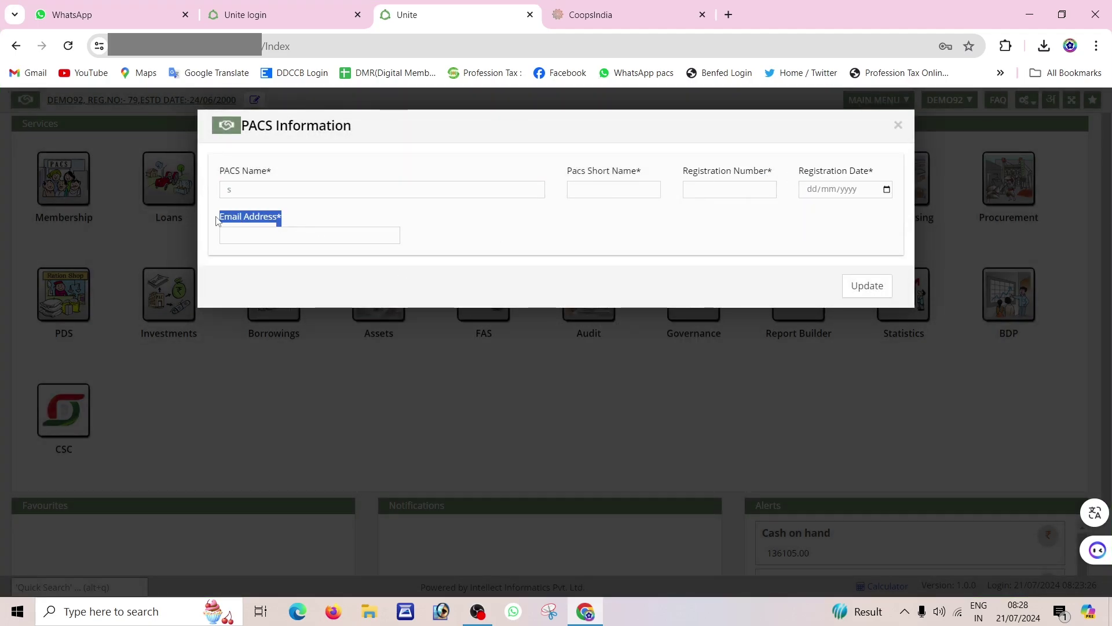
pyautogui.click(303, 216)
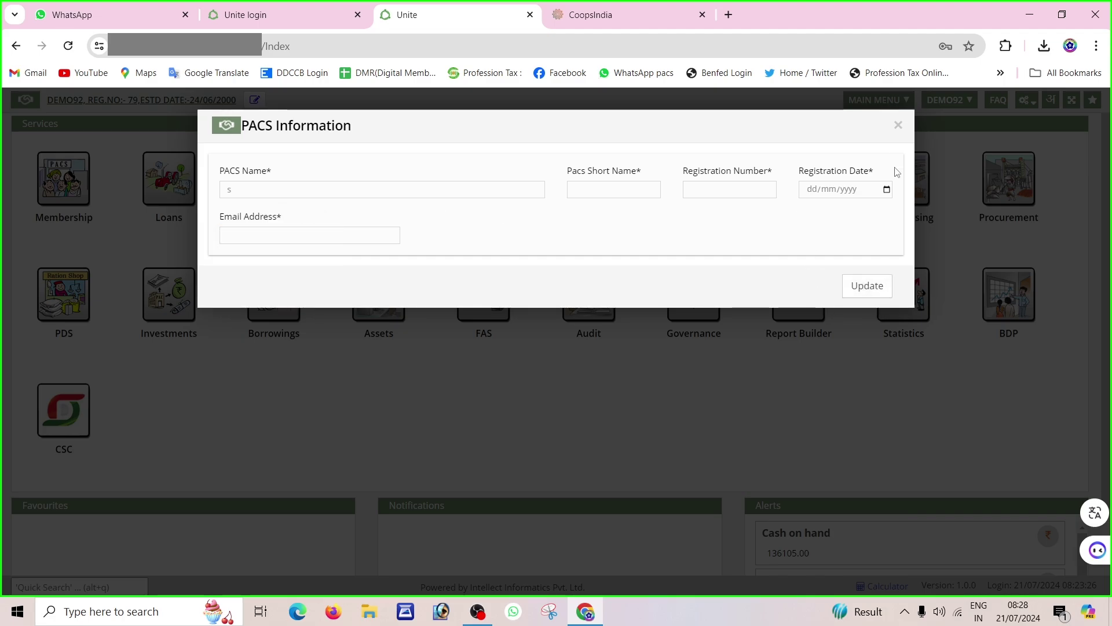
pyautogui.click(898, 125)
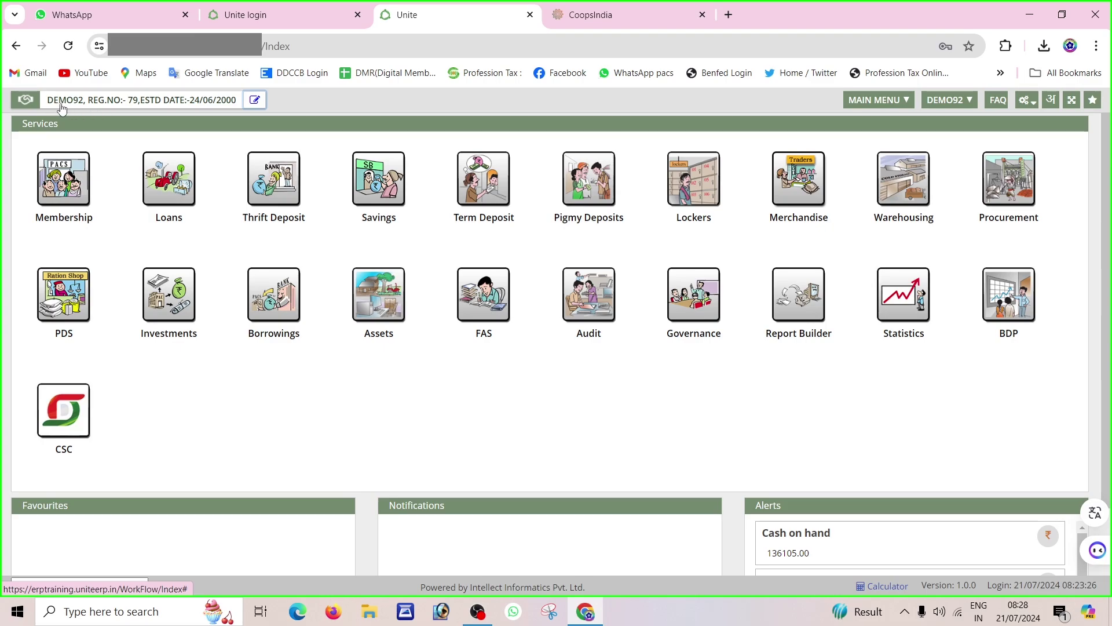
# - Load the Workflow view of the society's services
pyautogui.click(220, 107)
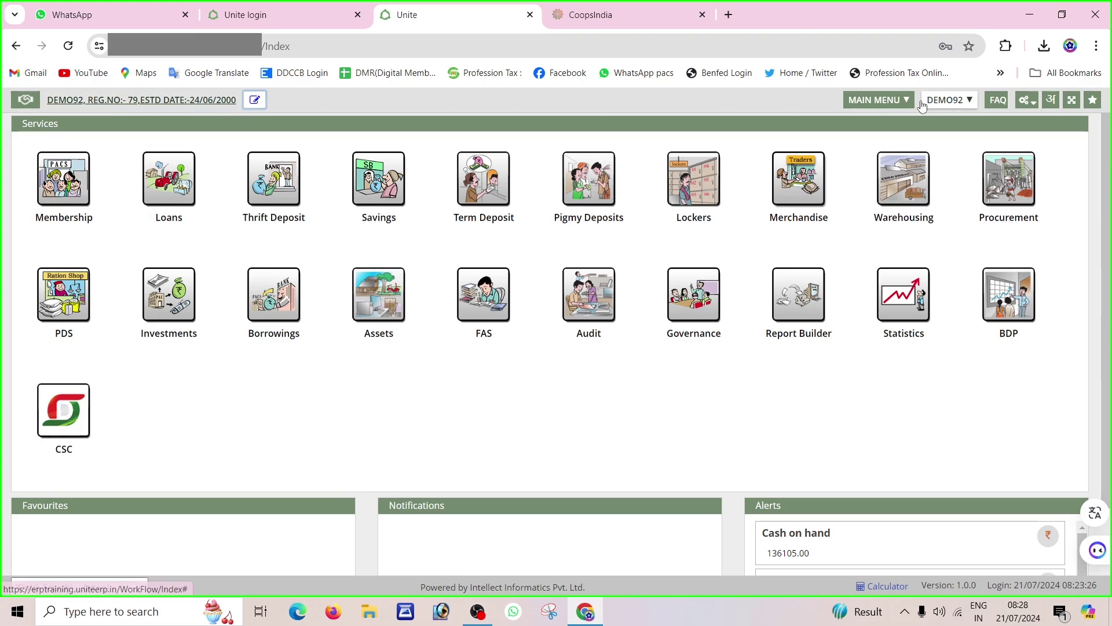
pyautogui.click(886, 105)
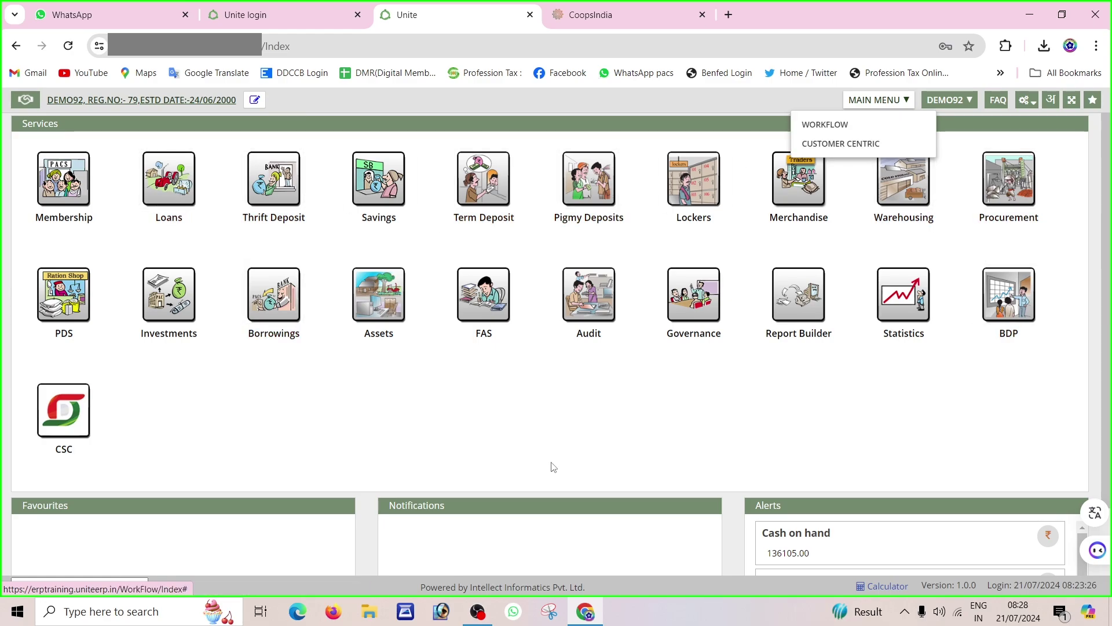
pyautogui.click(824, 125)
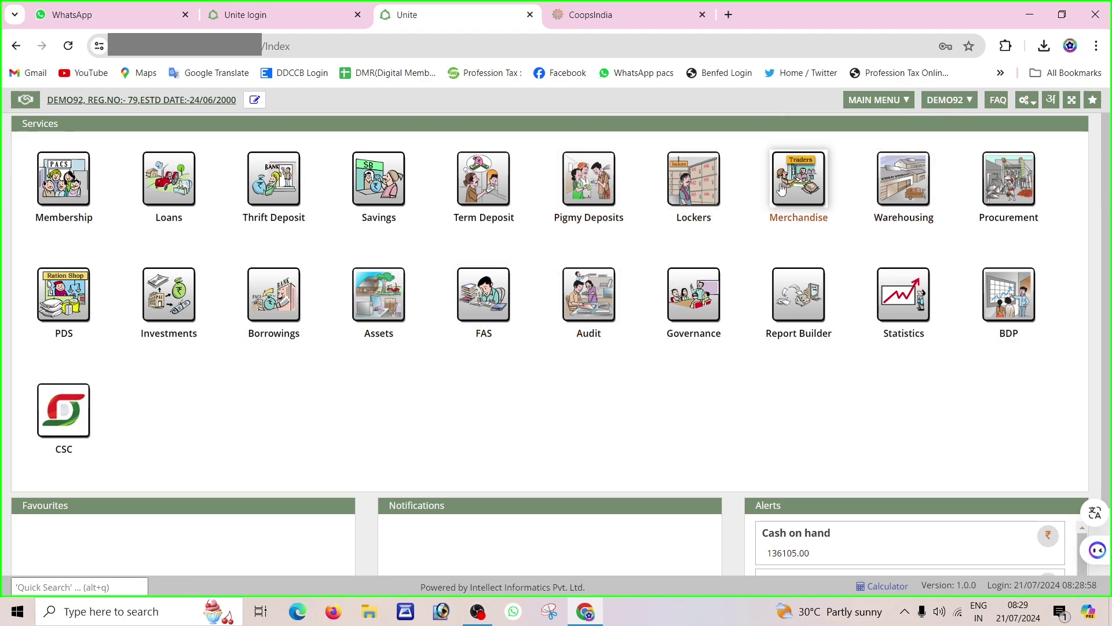
# - Open the Customer Centric page and look up a member by admission number
pyautogui.click(876, 101)
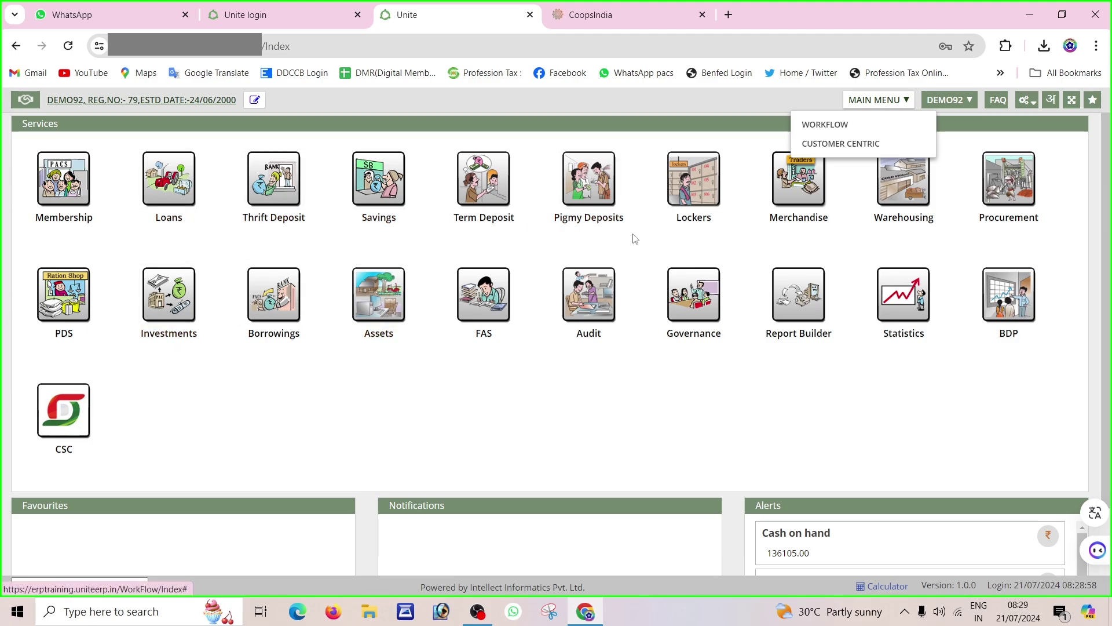
pyautogui.click(833, 150)
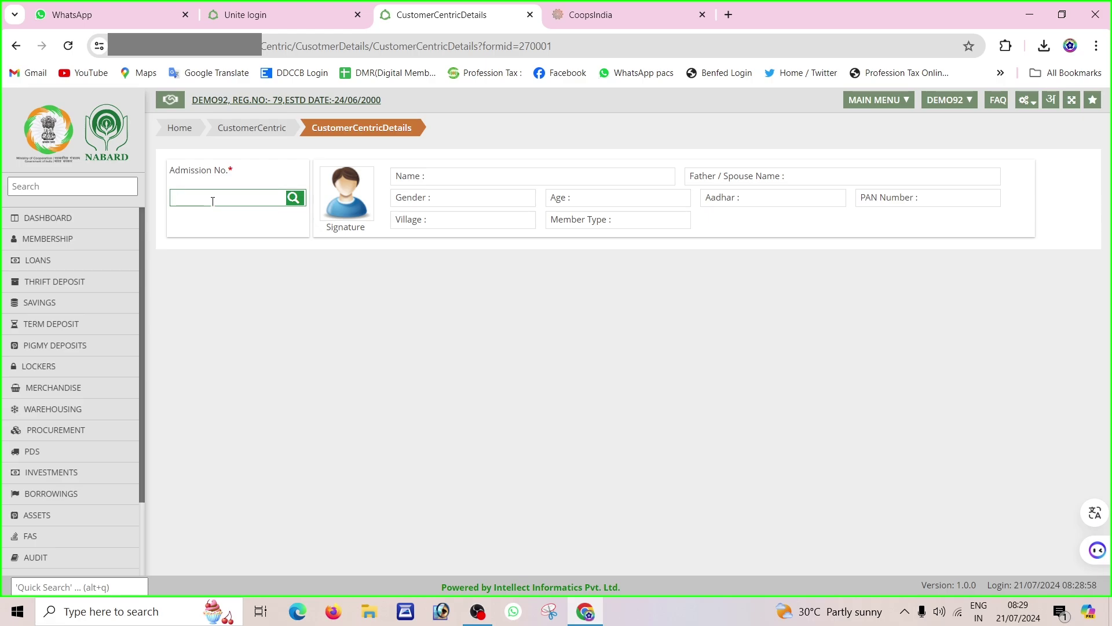
pyautogui.write('0100001')
pyautogui.click(364, 283)
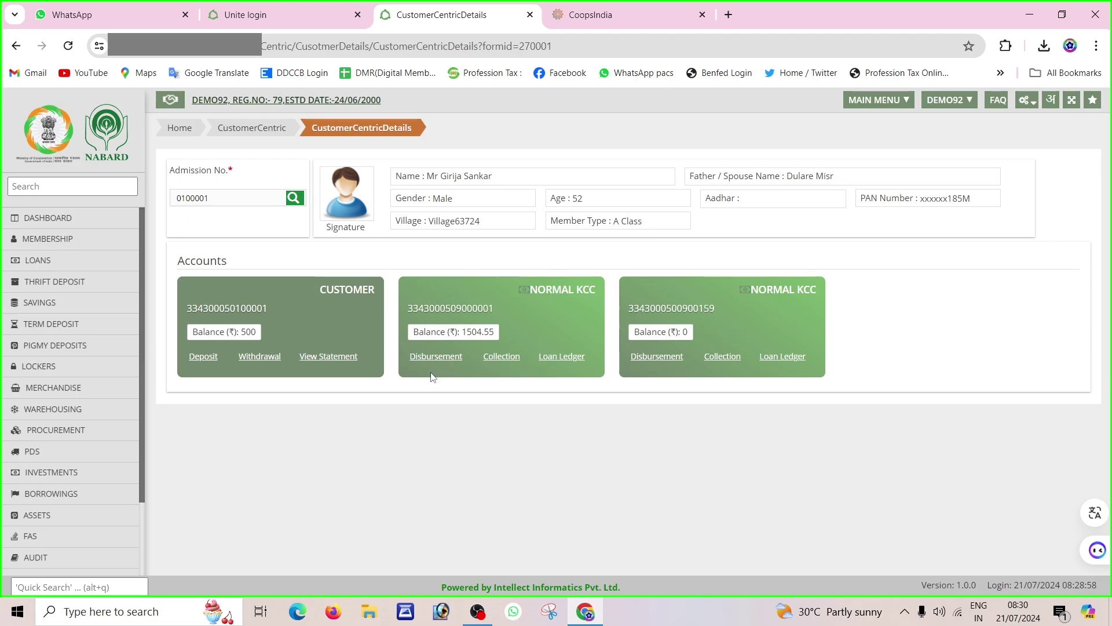
# - Examine the account numbers of the member's two Normal KCC loans and return to the services dashboard
pyautogui.moveTo(415, 311); pyautogui.dragTo(537, 310)
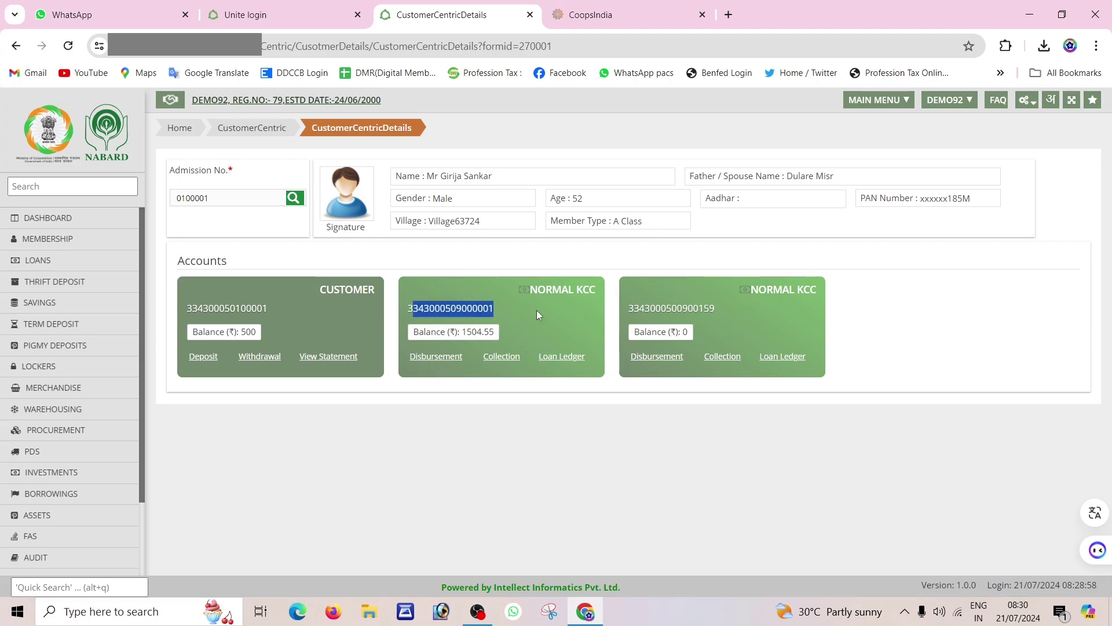
pyautogui.moveTo(634, 308); pyautogui.dragTo(704, 307)
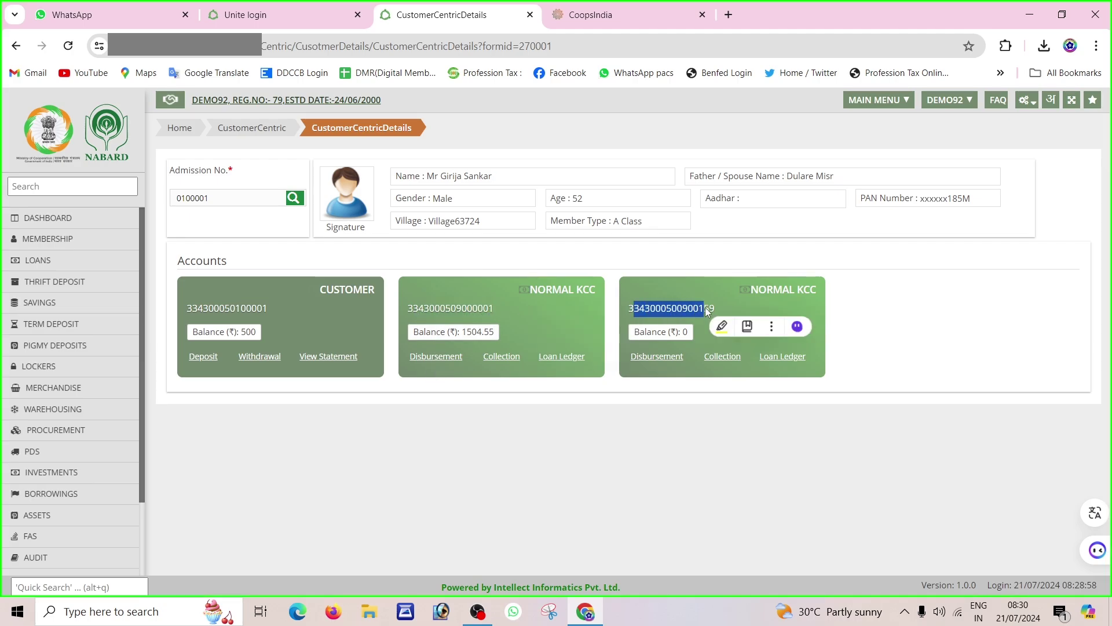
pyautogui.click(704, 307)
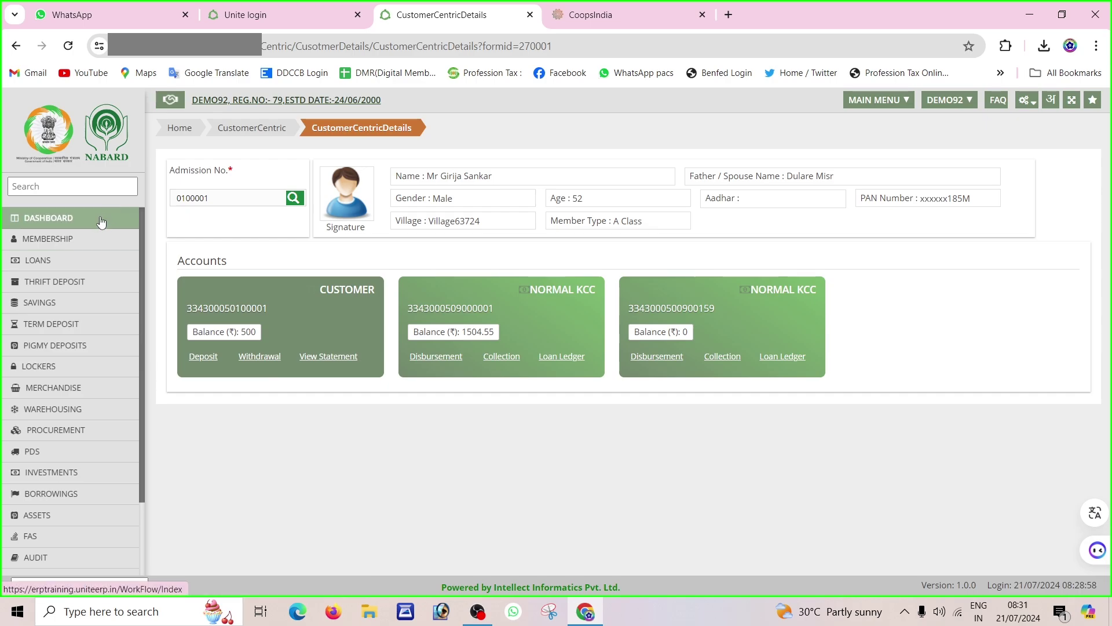
pyautogui.click(58, 142)
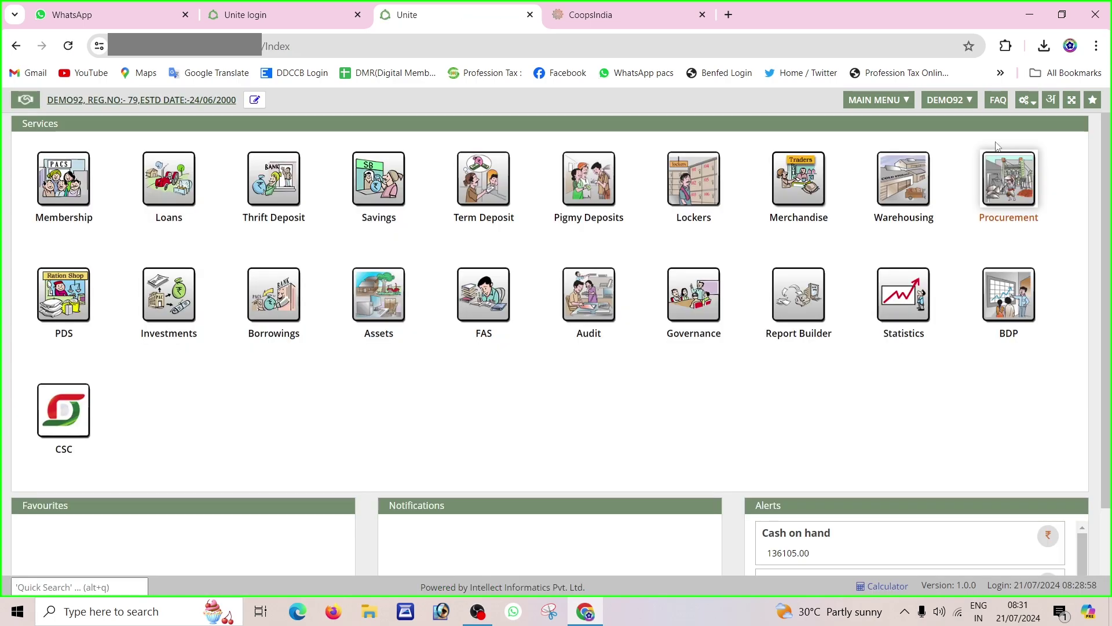
# - Look through the sign-out option, the frequently asked questions topics and the configuration categories
pyautogui.click(942, 103)
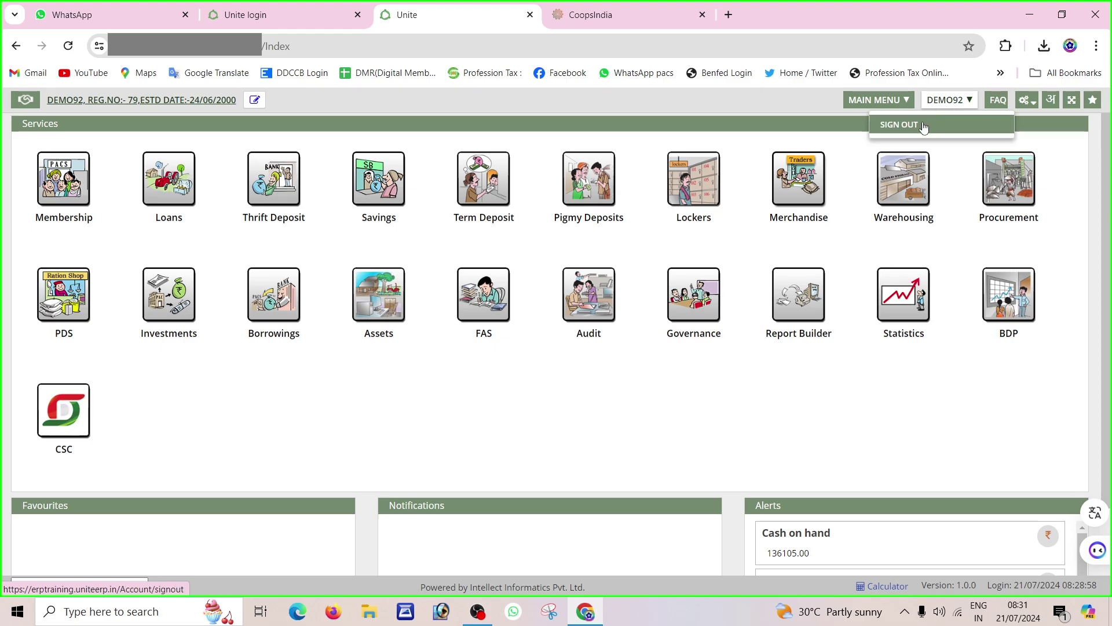
pyautogui.click(997, 109)
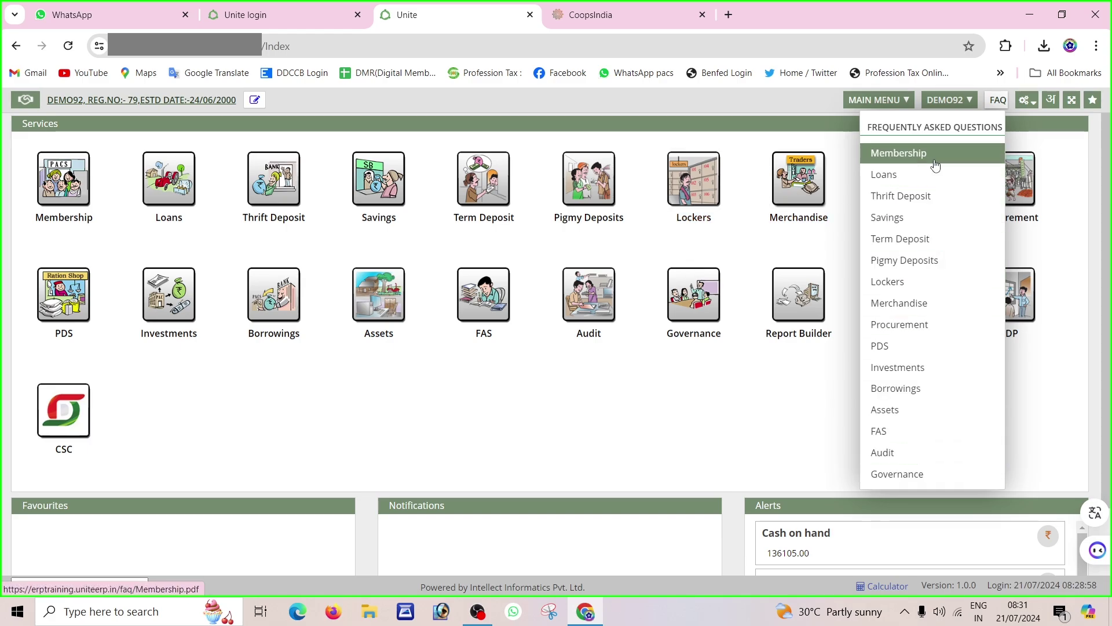
pyautogui.click(1027, 103)
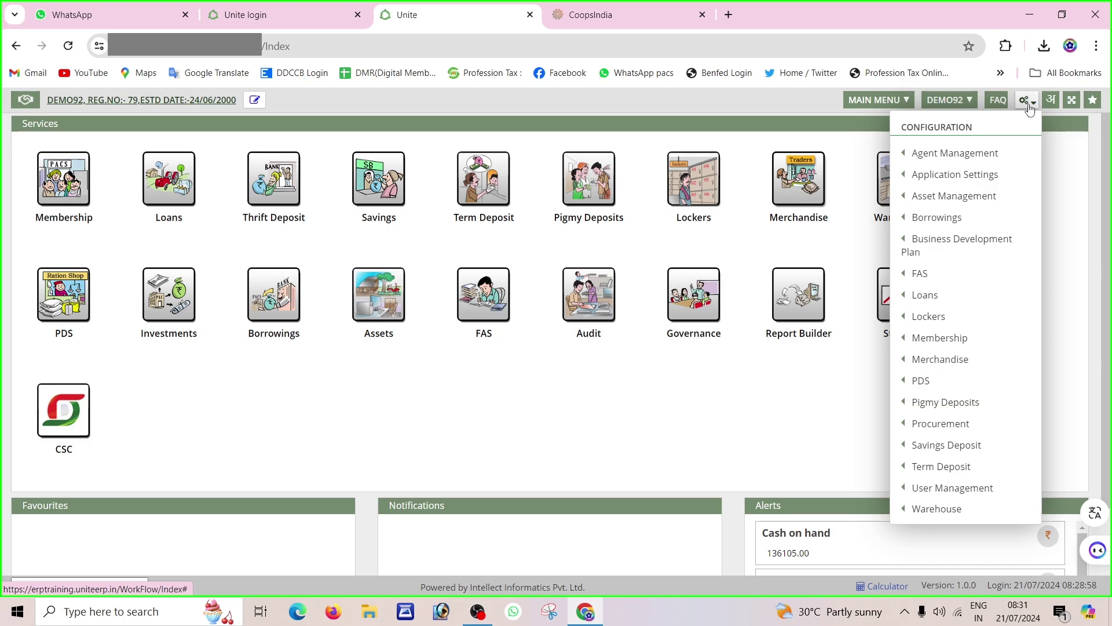
pyautogui.click(1029, 108)
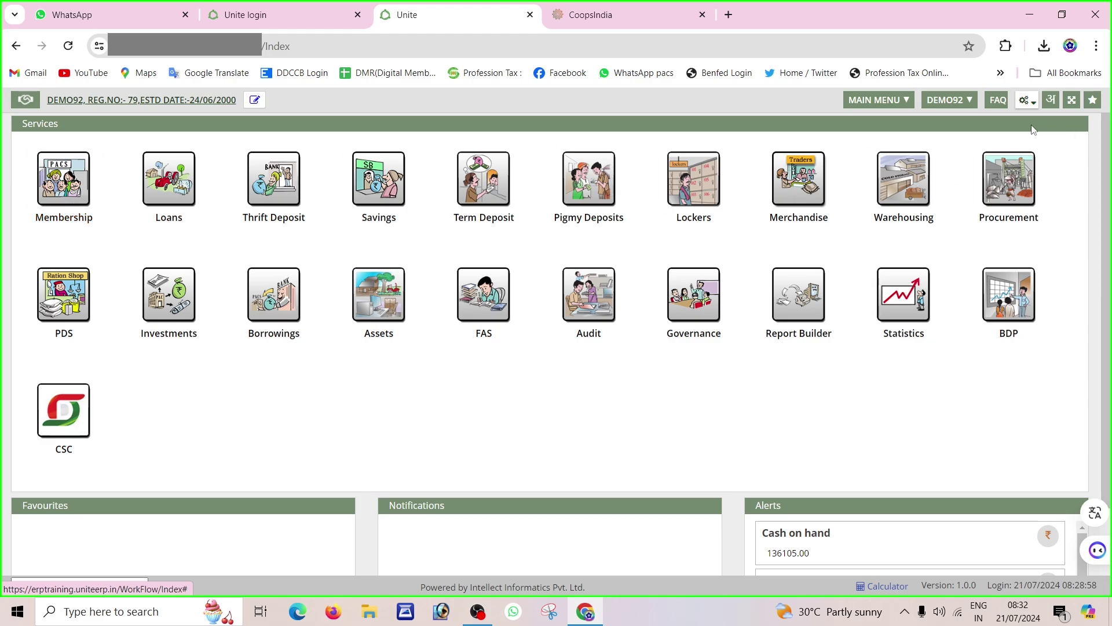
pyautogui.click(1025, 103)
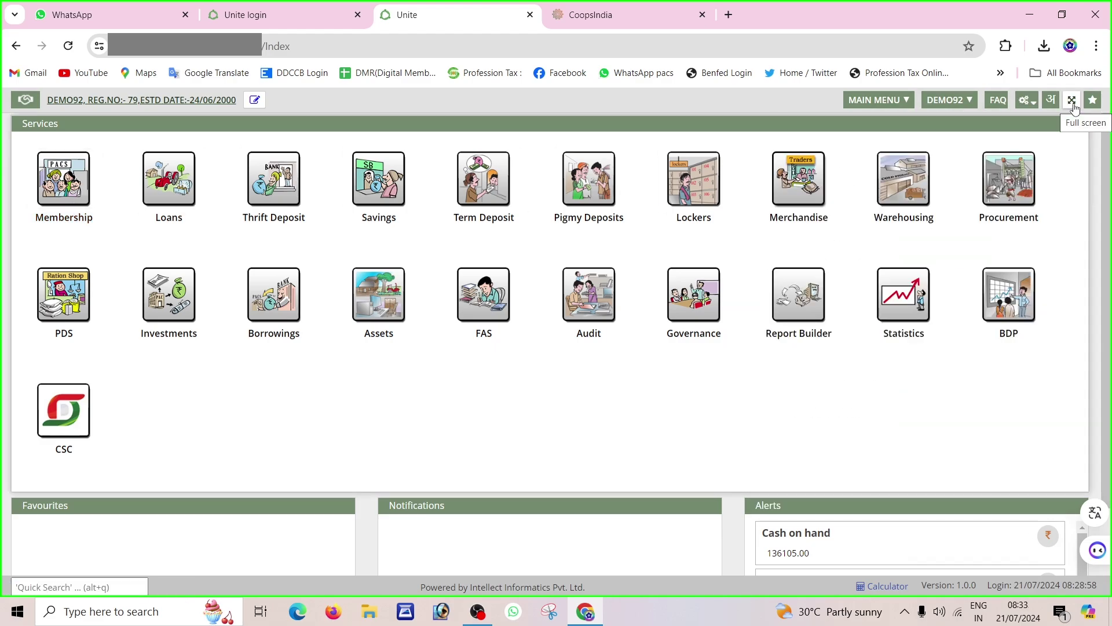
# - Switch the dashboard to full screen and back, and check the favourites option
pyautogui.click(1073, 104)
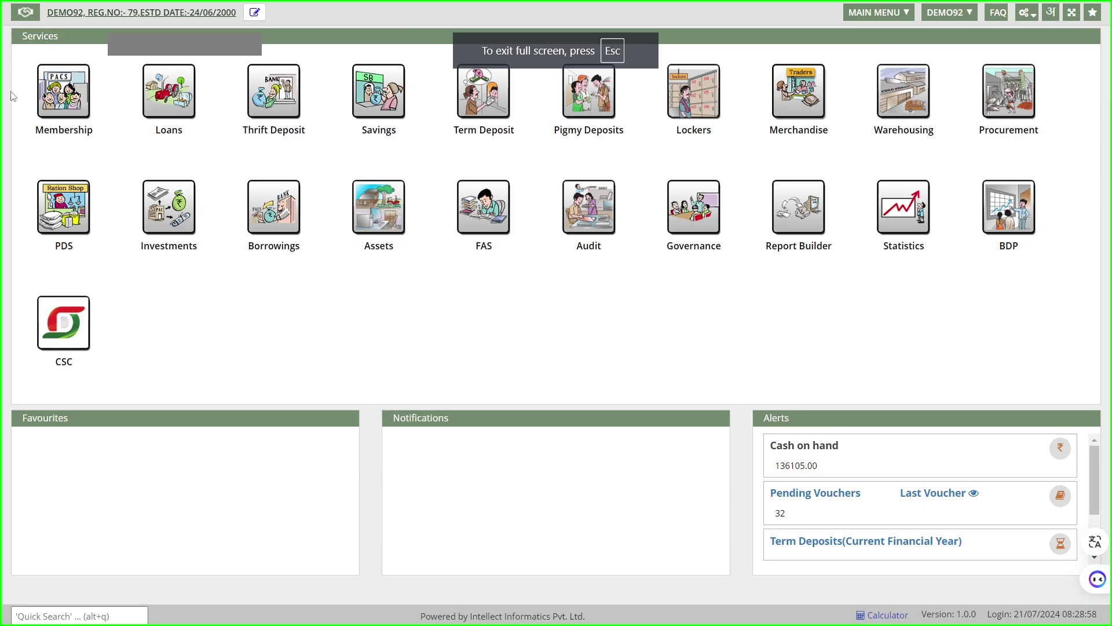
pyautogui.moveTo(171, 5)
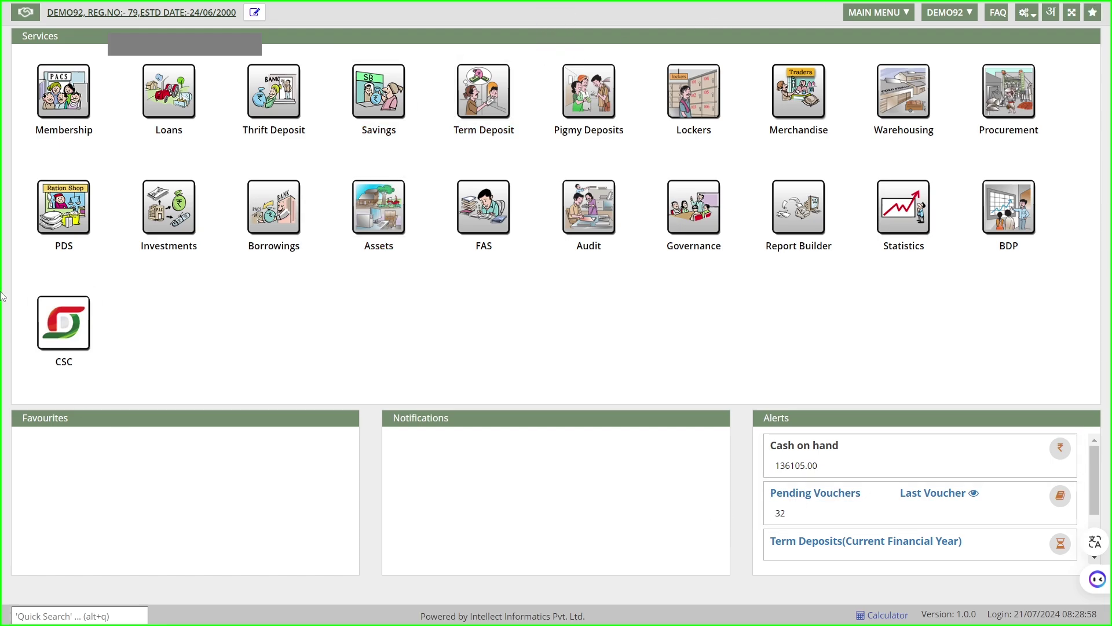
pyautogui.click(1072, 12)
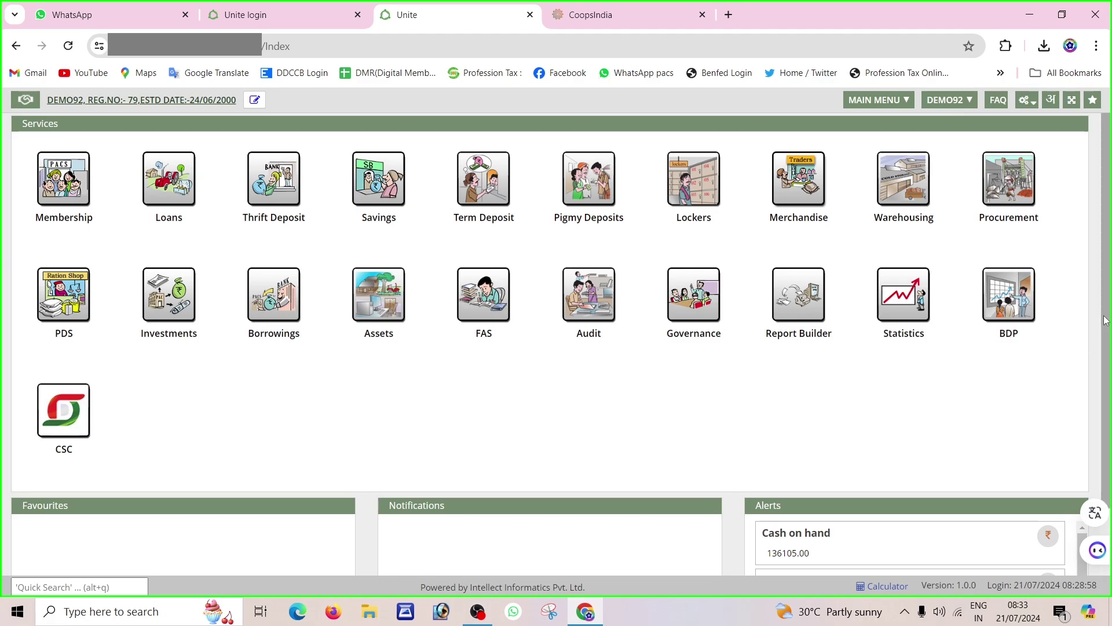
pyautogui.click(1095, 106)
pyautogui.click(1093, 104)
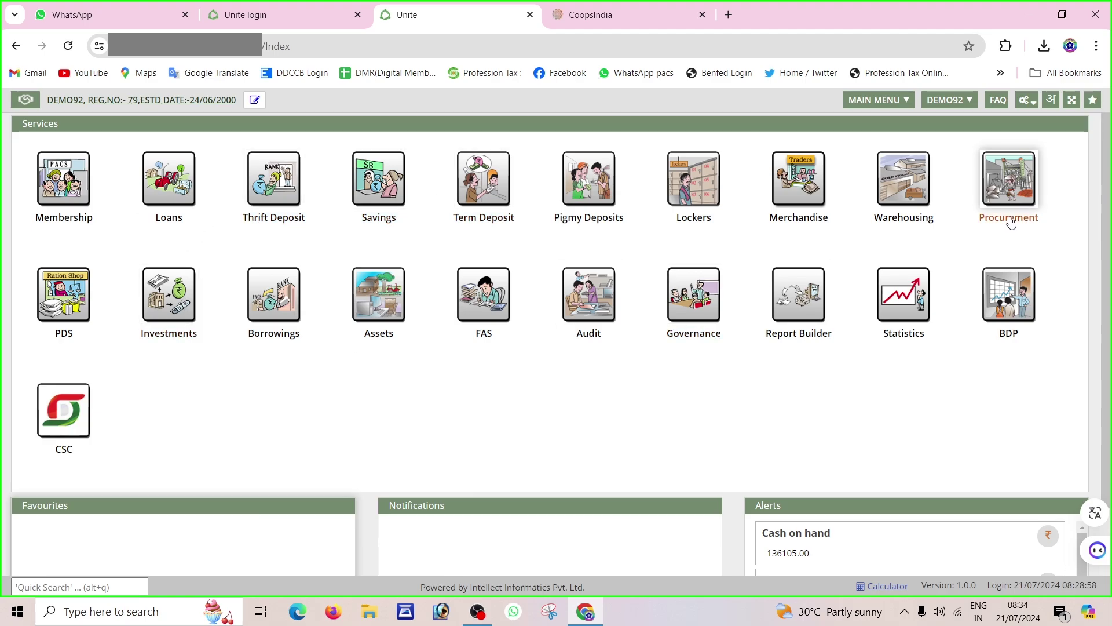
# - Examine the cash on hand and voucher entries in the dashboard's Alerts section
pyautogui.scroll(-2, 1103, 429)
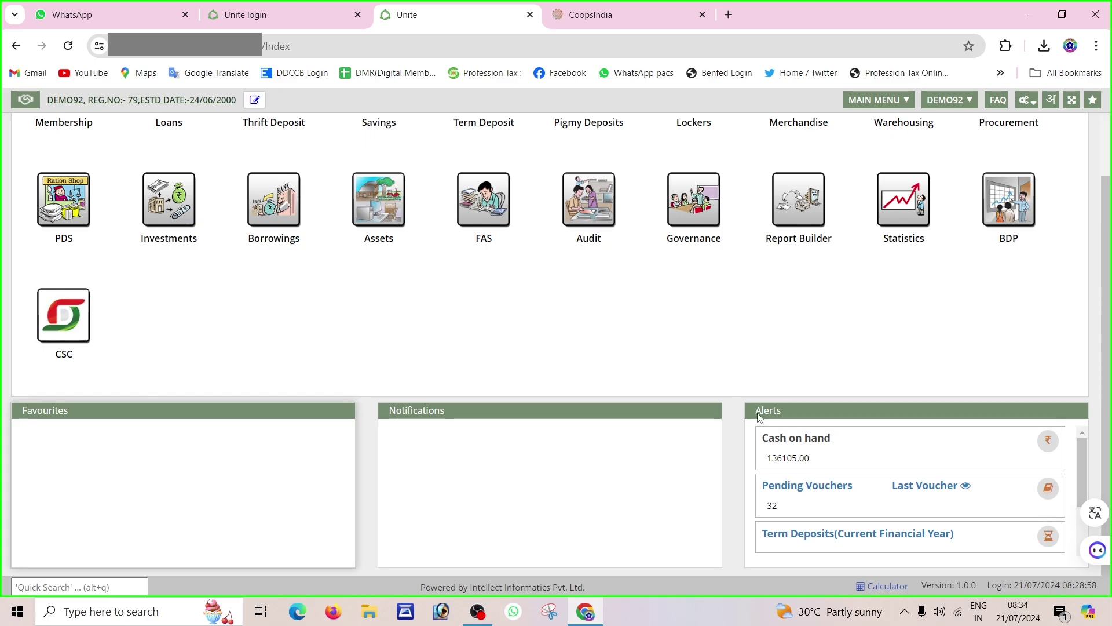
pyautogui.moveTo(753, 410); pyautogui.dragTo(829, 412)
pyautogui.click(772, 443)
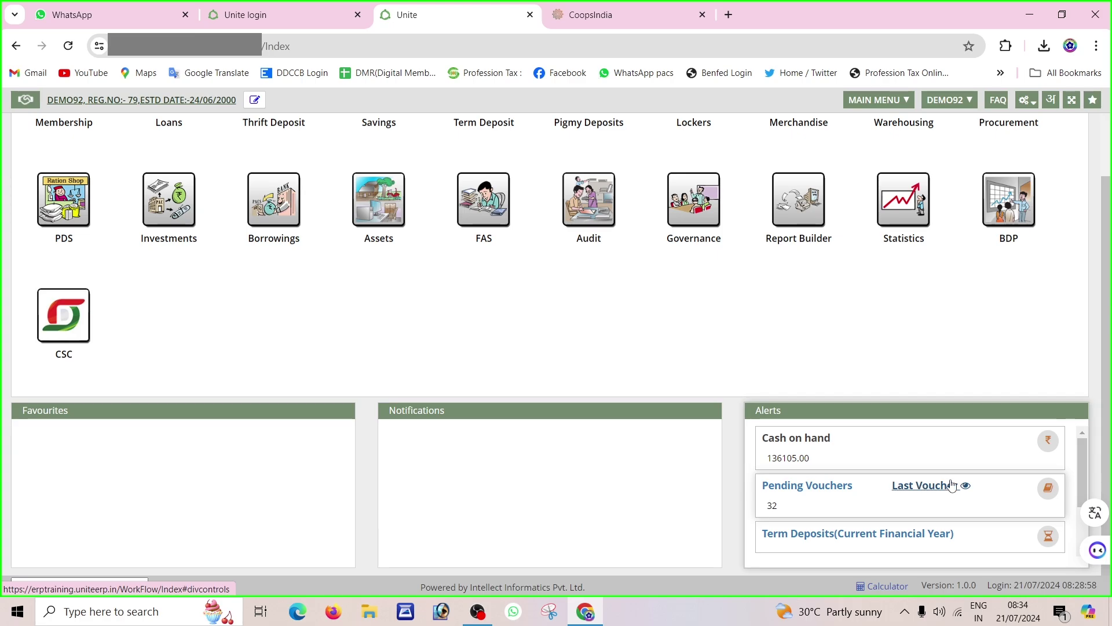
# - Expand the Term Deposits (Current Financial Year), Merchandise and Investments alerts to view their due and reorder items
pyautogui.scroll(-2, 1081, 458)
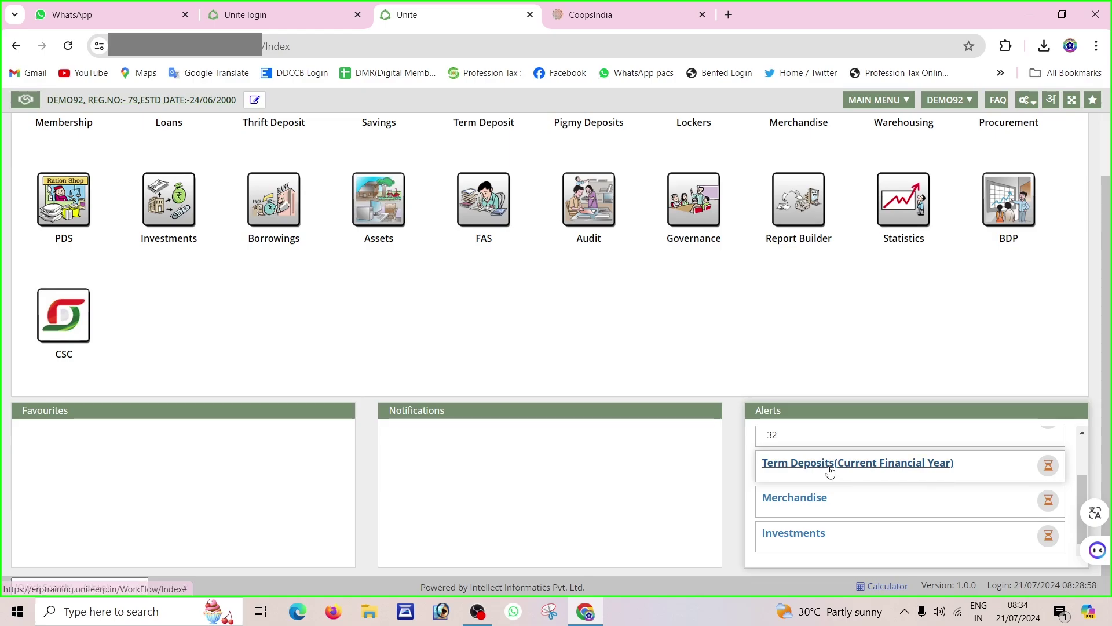
pyautogui.click(899, 464)
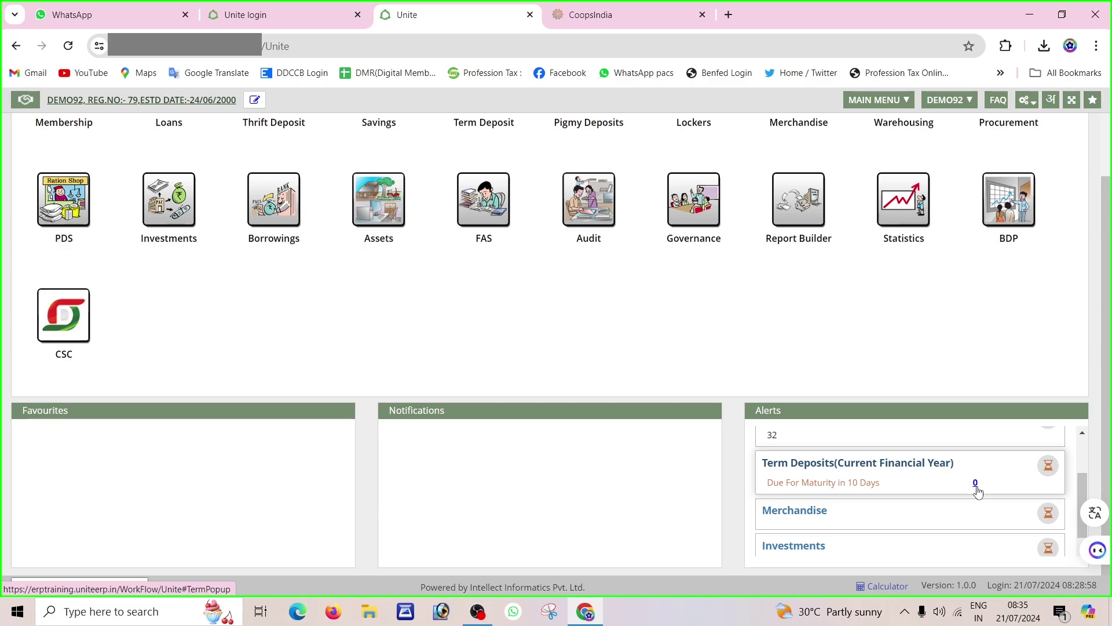
pyautogui.click(807, 516)
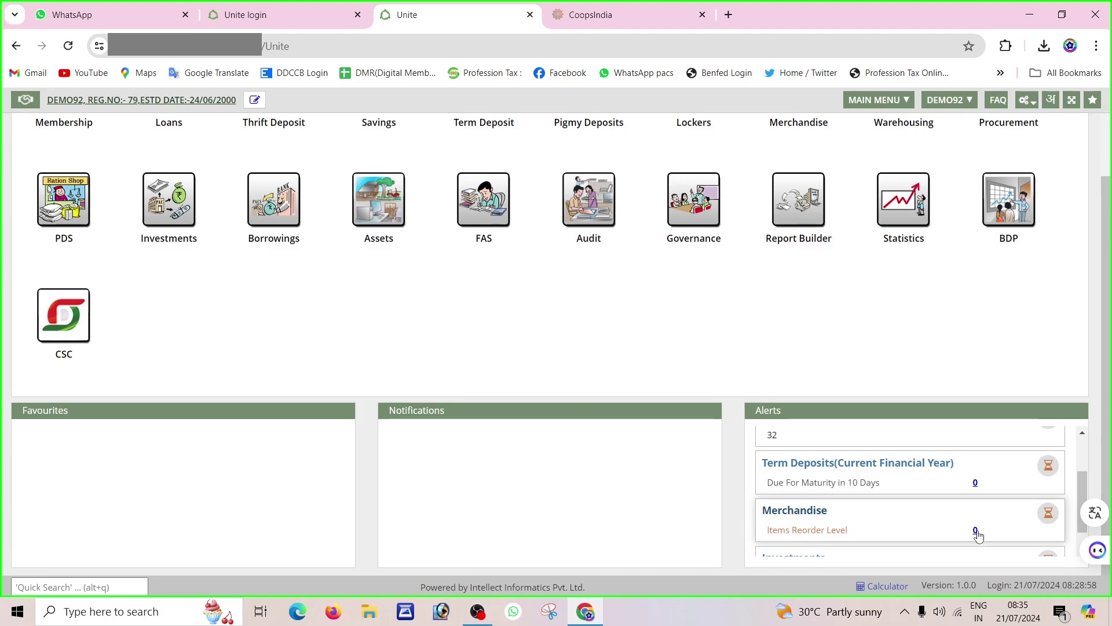
pyautogui.scroll(-1, 1083, 514)
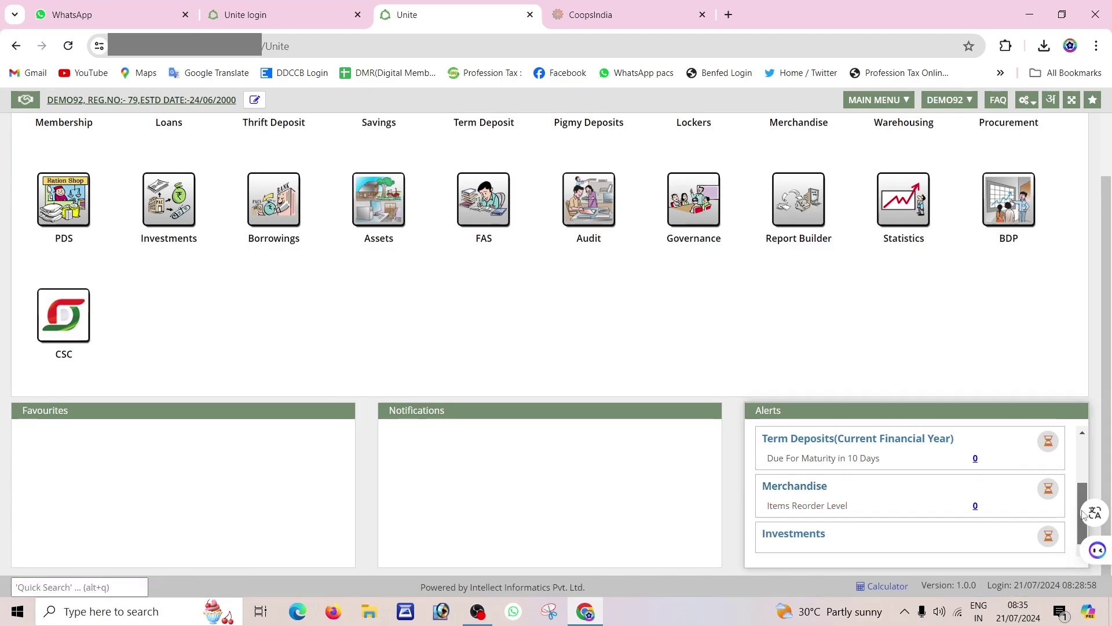
pyautogui.click(785, 535)
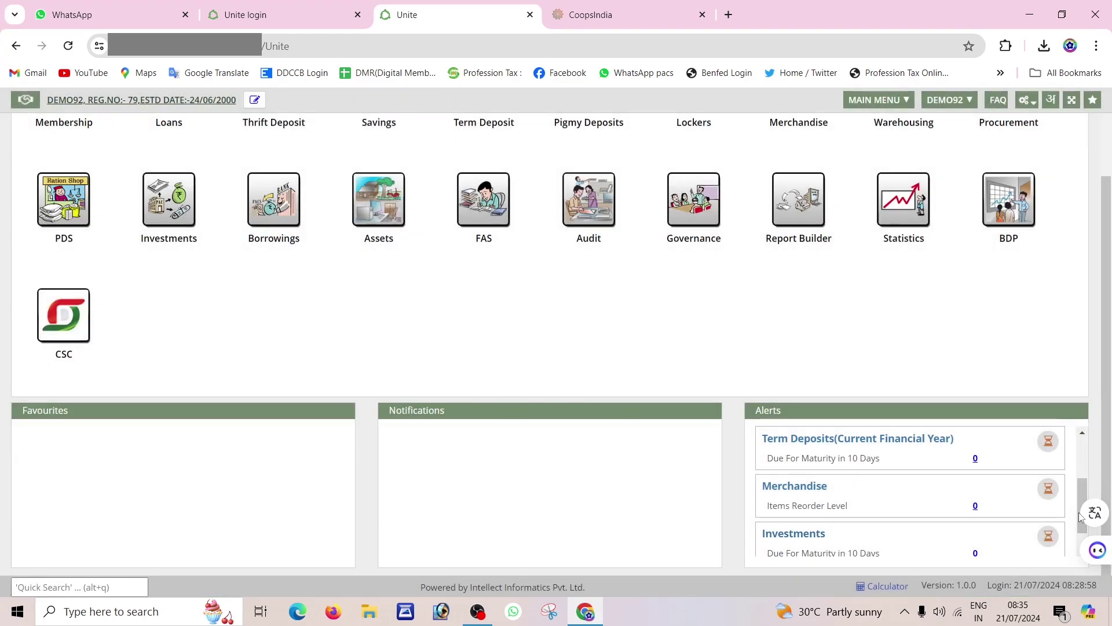
pyautogui.scroll(-1, 1082, 493)
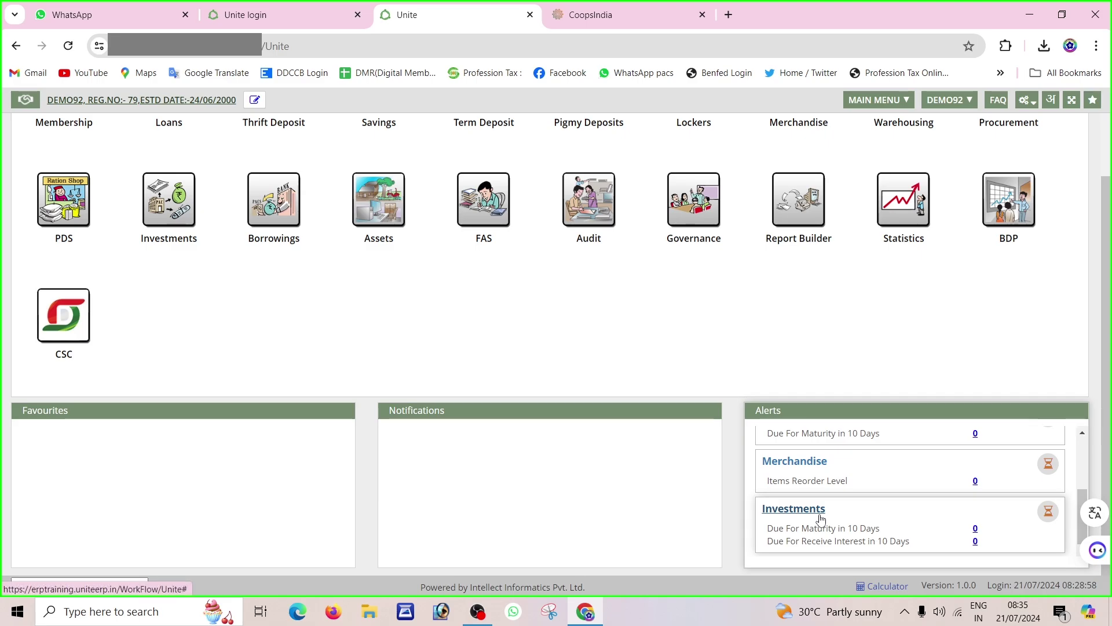
# - View the Membership and Loans service workflows, returning to the services dashboard after each one
pyautogui.scroll(5, 821, 518)
pyautogui.scroll(2, 821, 518)
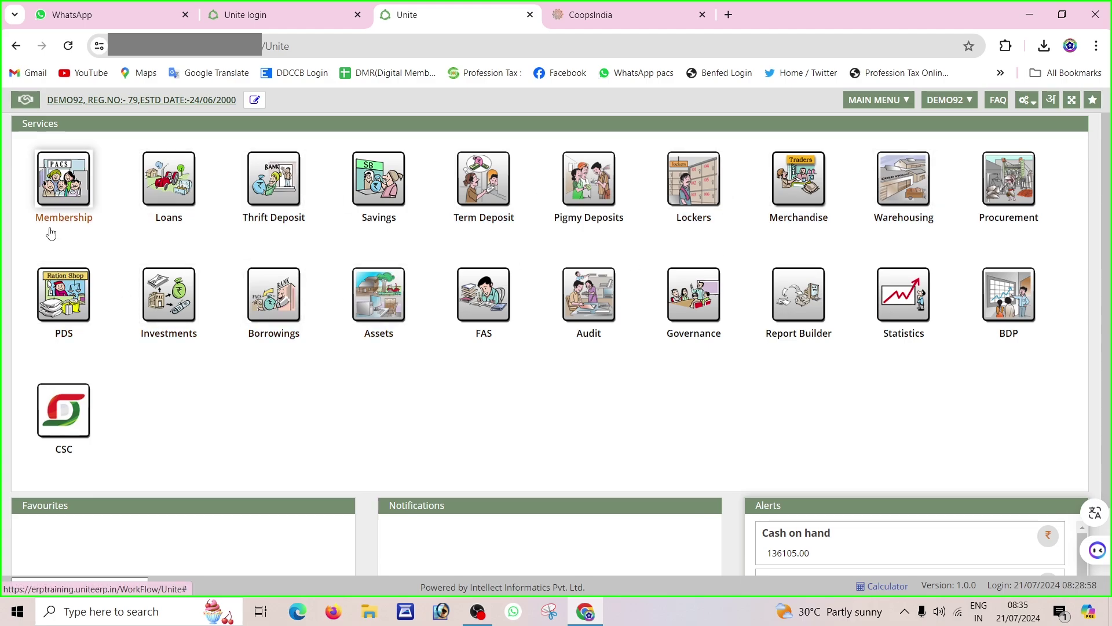
pyautogui.click(53, 186)
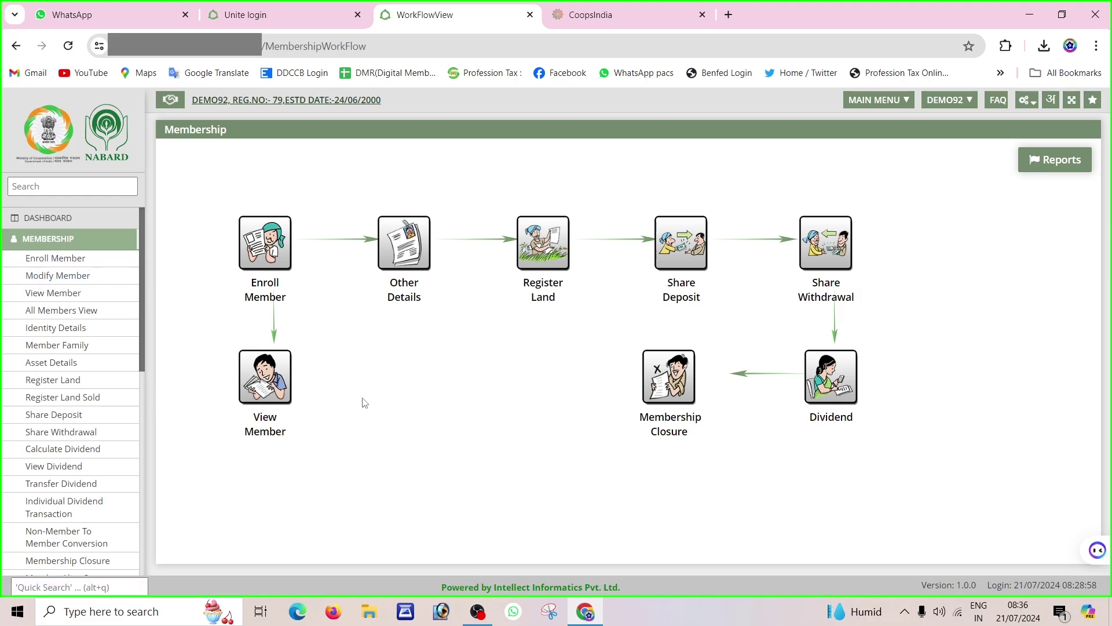
pyautogui.click(81, 131)
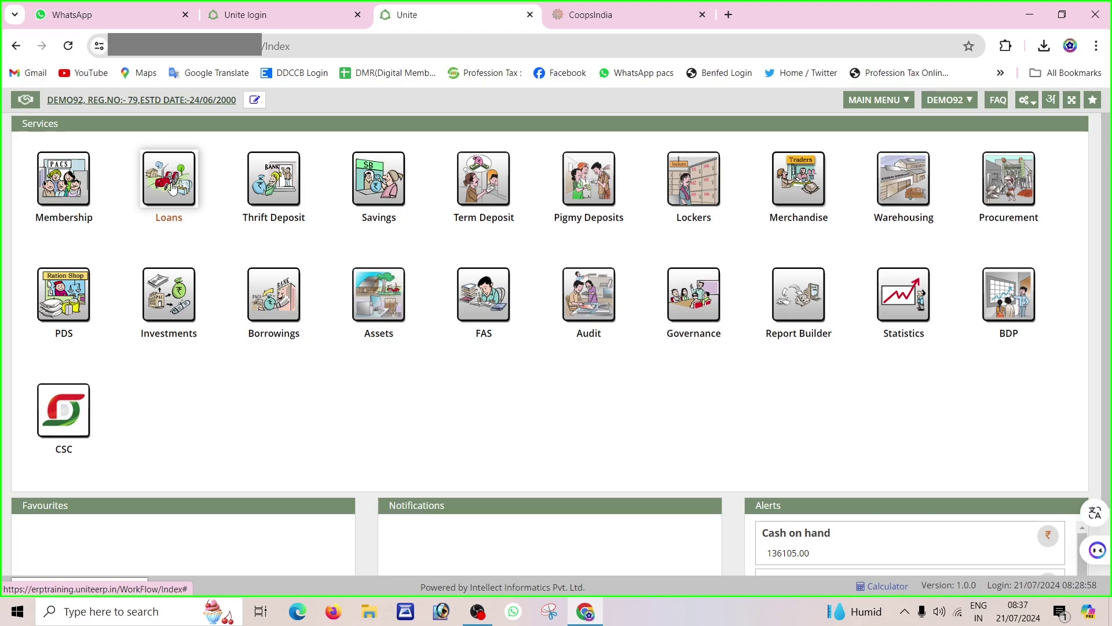
pyautogui.click(172, 187)
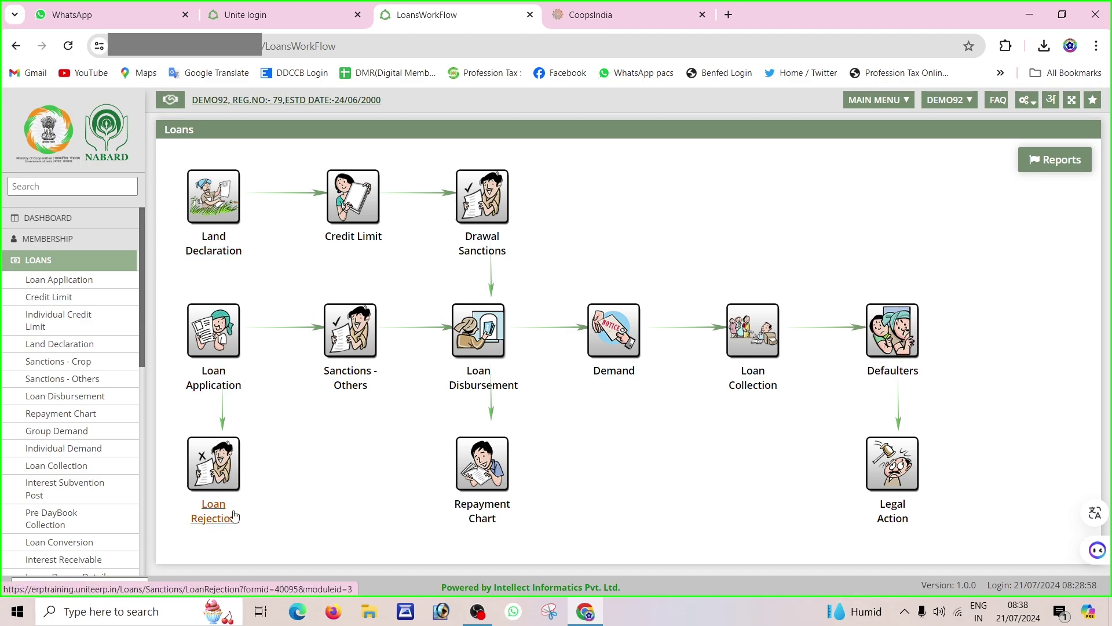
pyautogui.click(89, 135)
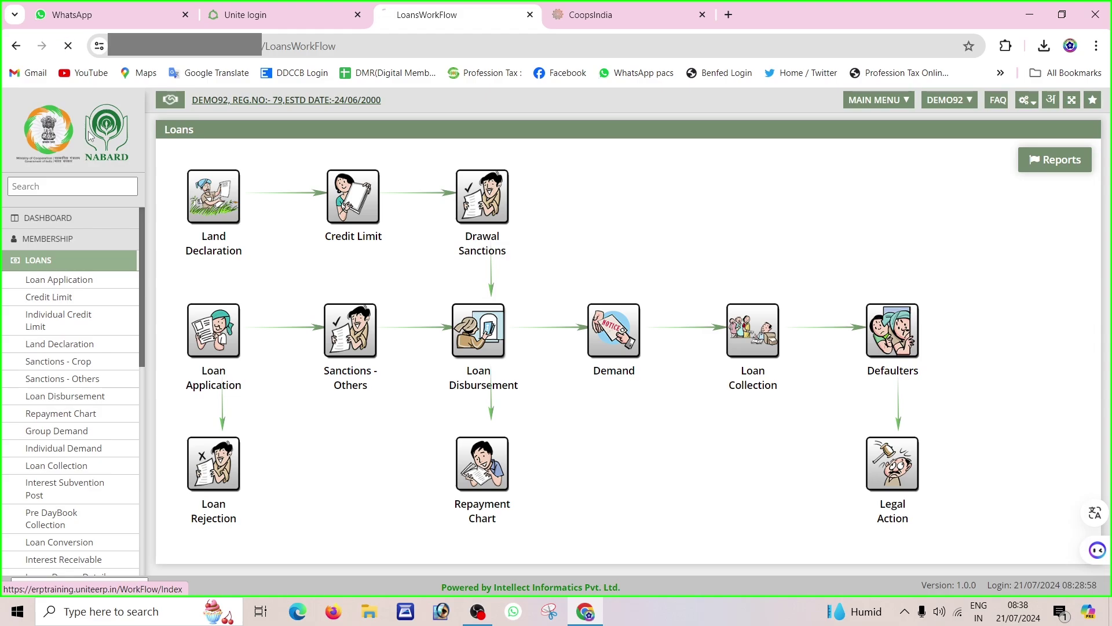